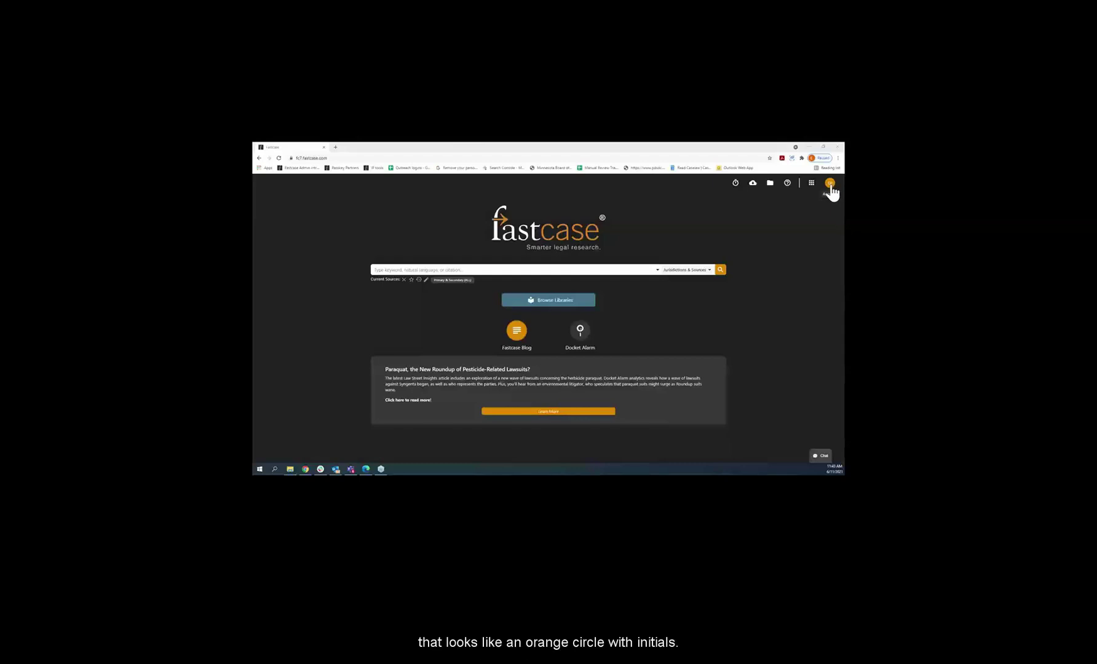
left_click(830, 186)
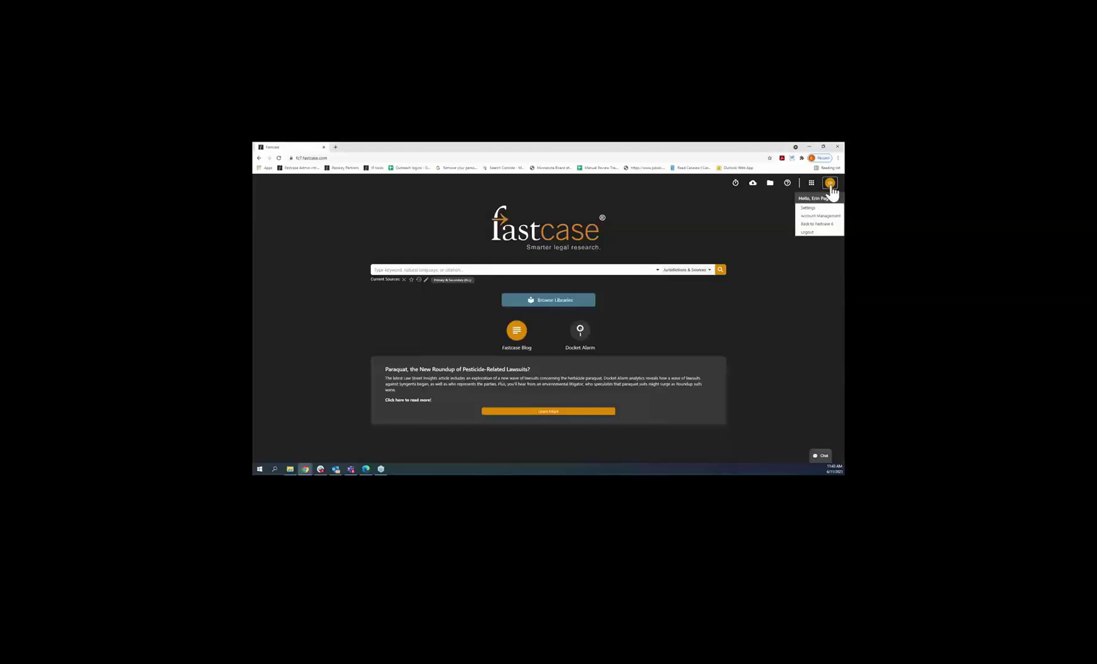
left_click(383, 314)
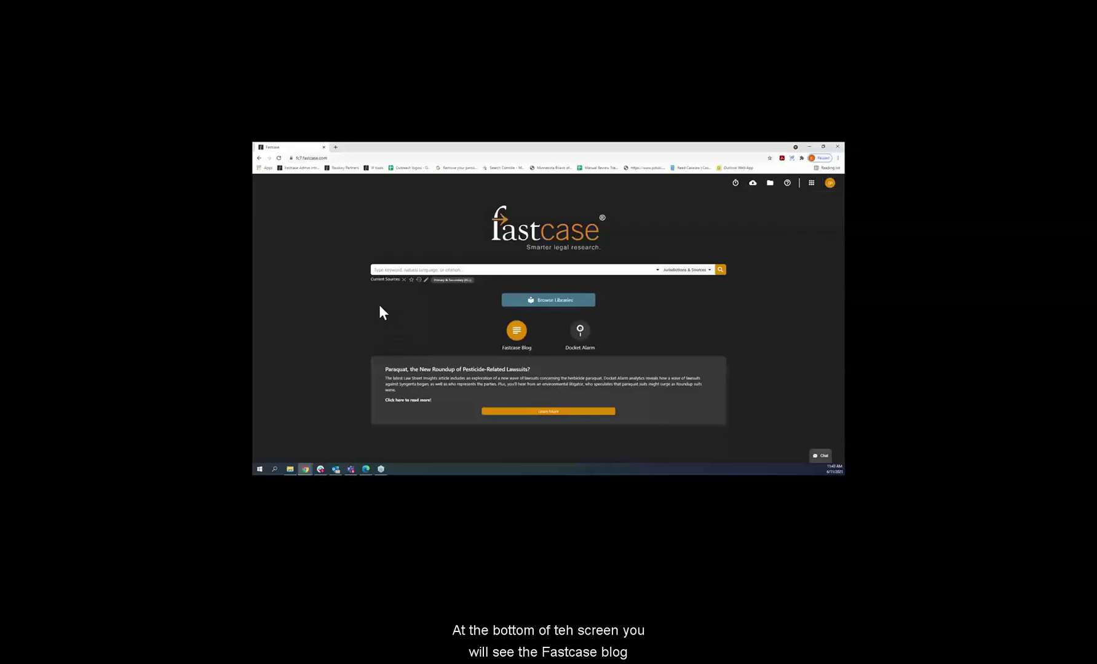